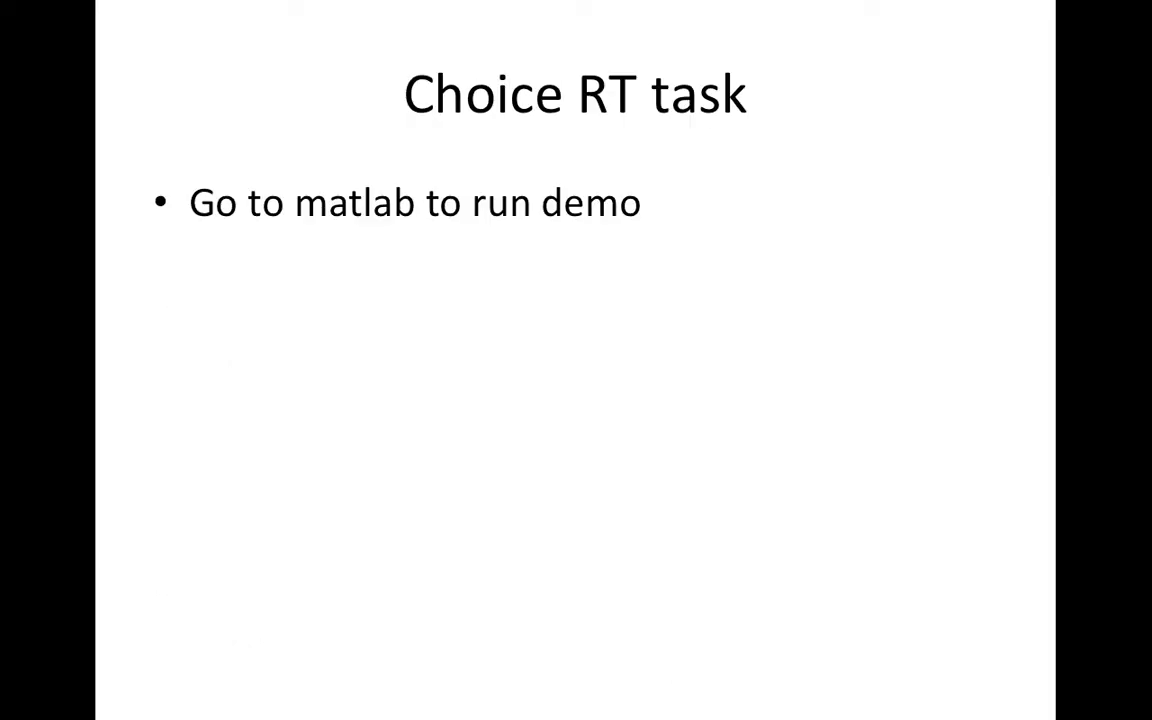
End the slideshow and return to normal editing on slide 10, 'Choice RT task'
key(Escape)
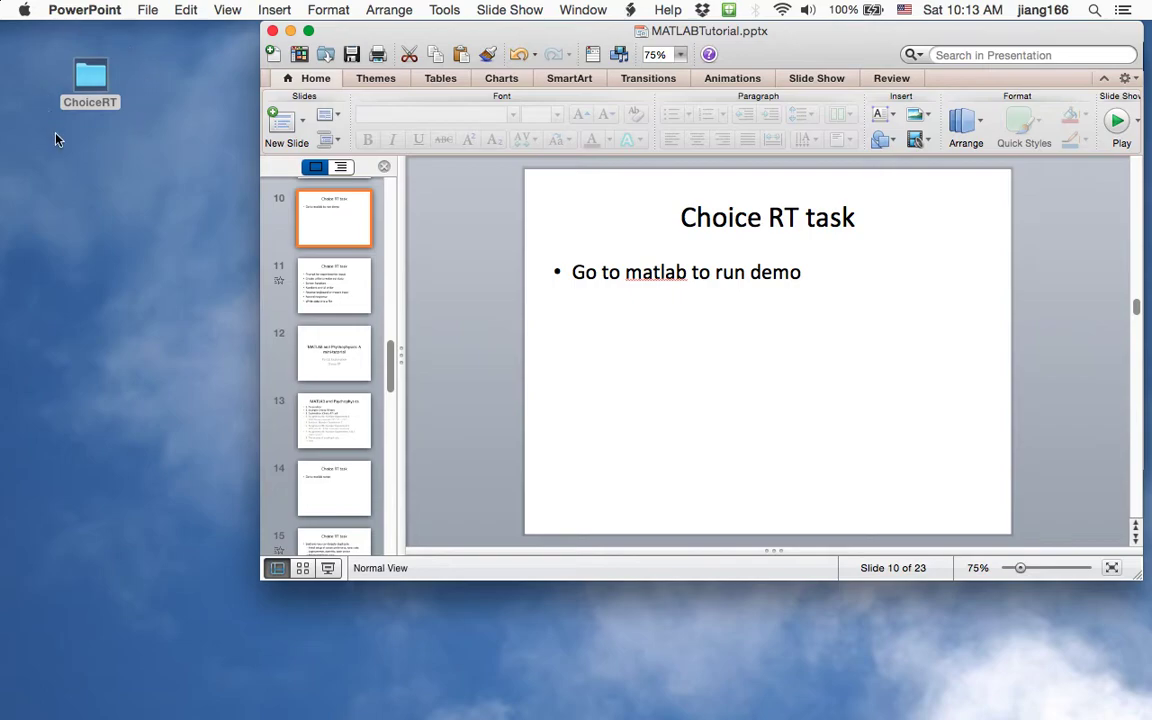
Reposition MATLAB's window and cd into the Desktop ChoiceRT folder by dropping it into the Command Window
mouse_move(369, 712)
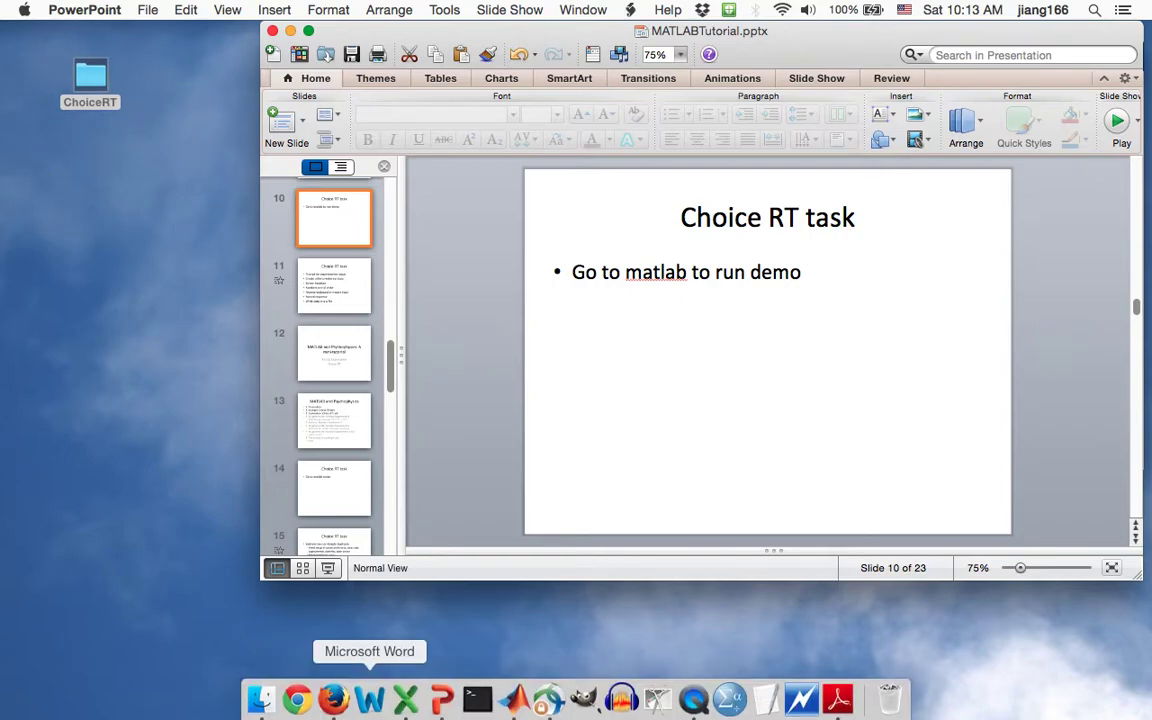
click(520, 710)
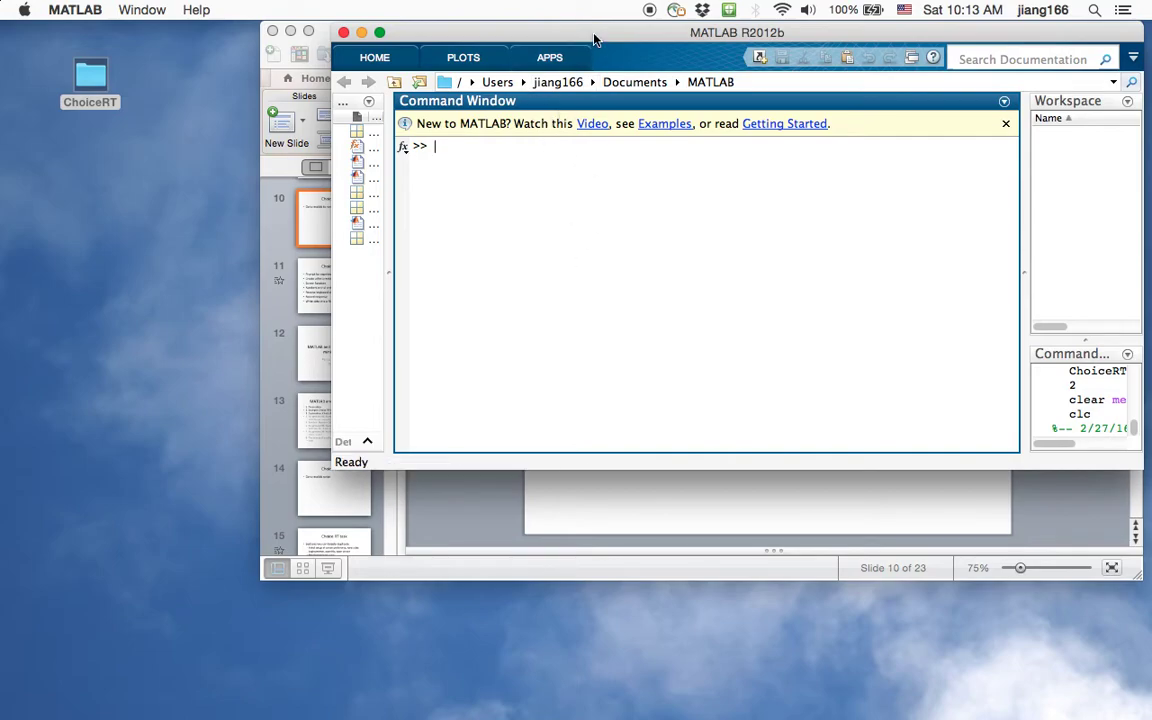
drag(592, 38, 458, 110)
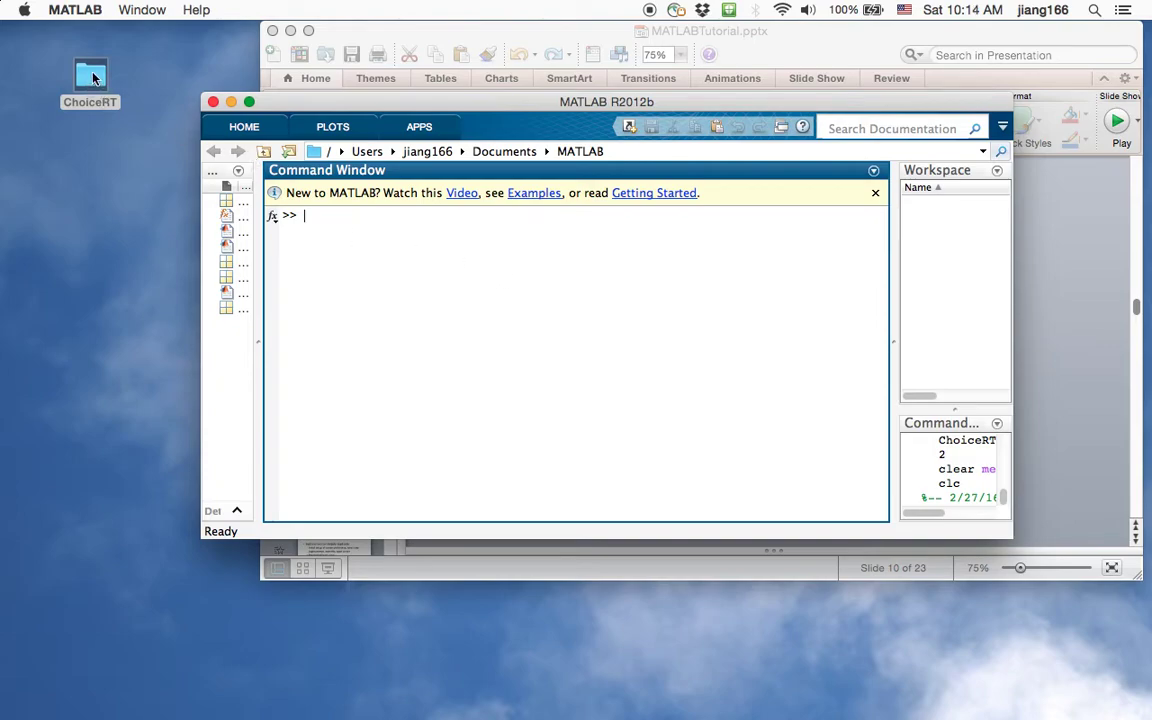
drag(93, 77, 524, 305)
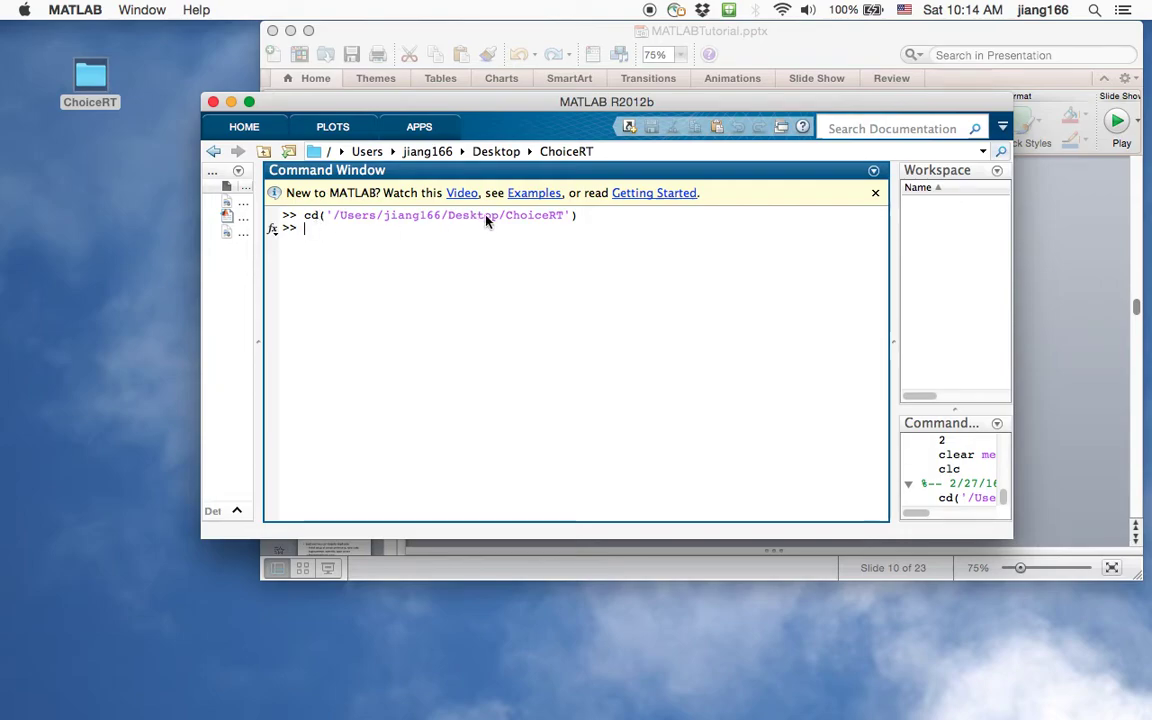
Open the desktop ChoiceRT folder in Finder and place its window at the lower right
click(92, 78)
double_click(92, 78)
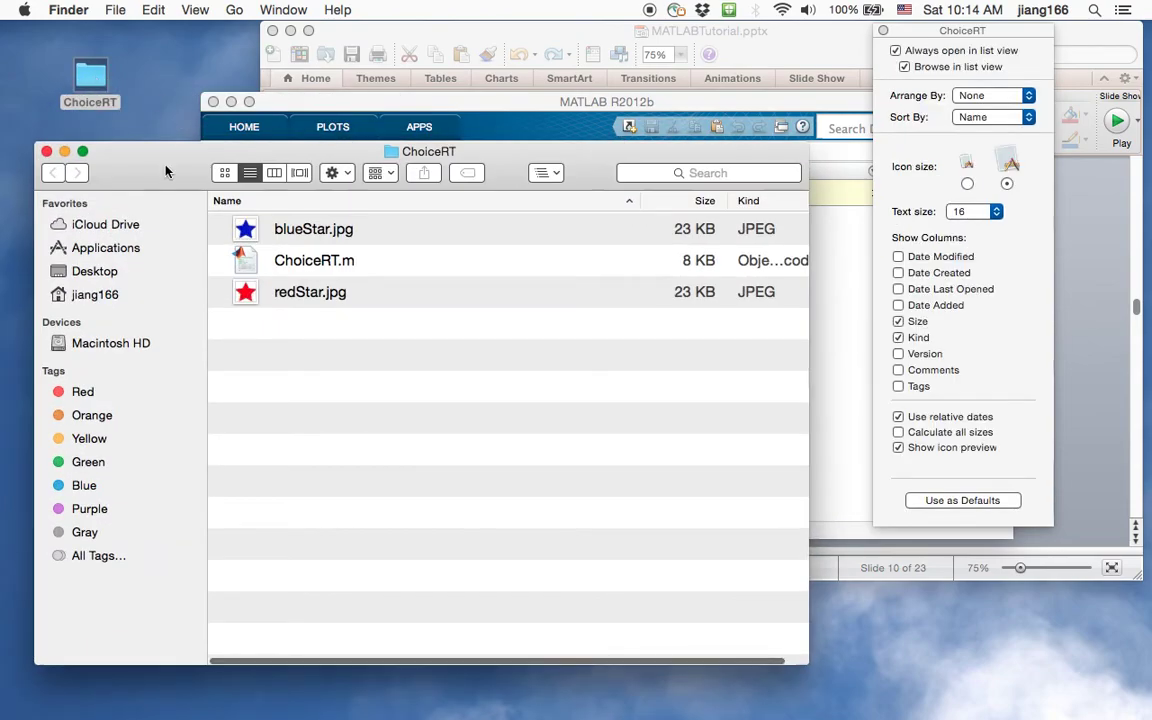
drag(166, 172, 228, 218)
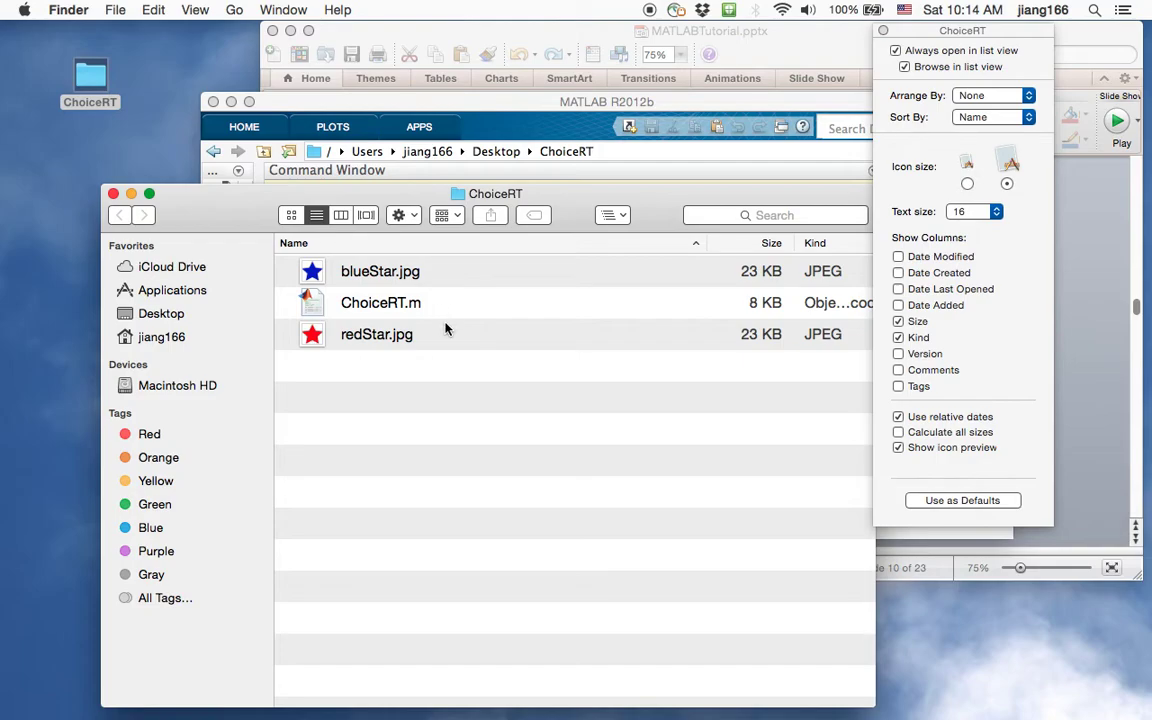
Run what and pwd to confirm ChoiceRT.m and the current folder, then enter ChoiceRT at the prompt
click(507, 102)
text(what)
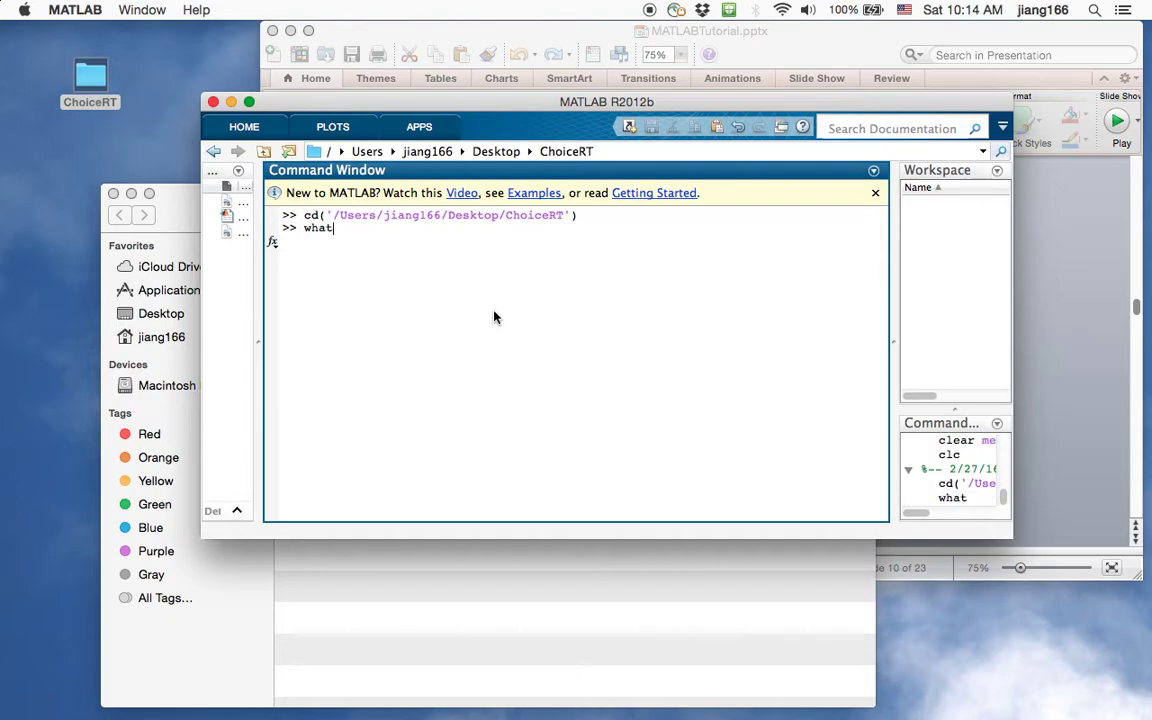
key(Return)
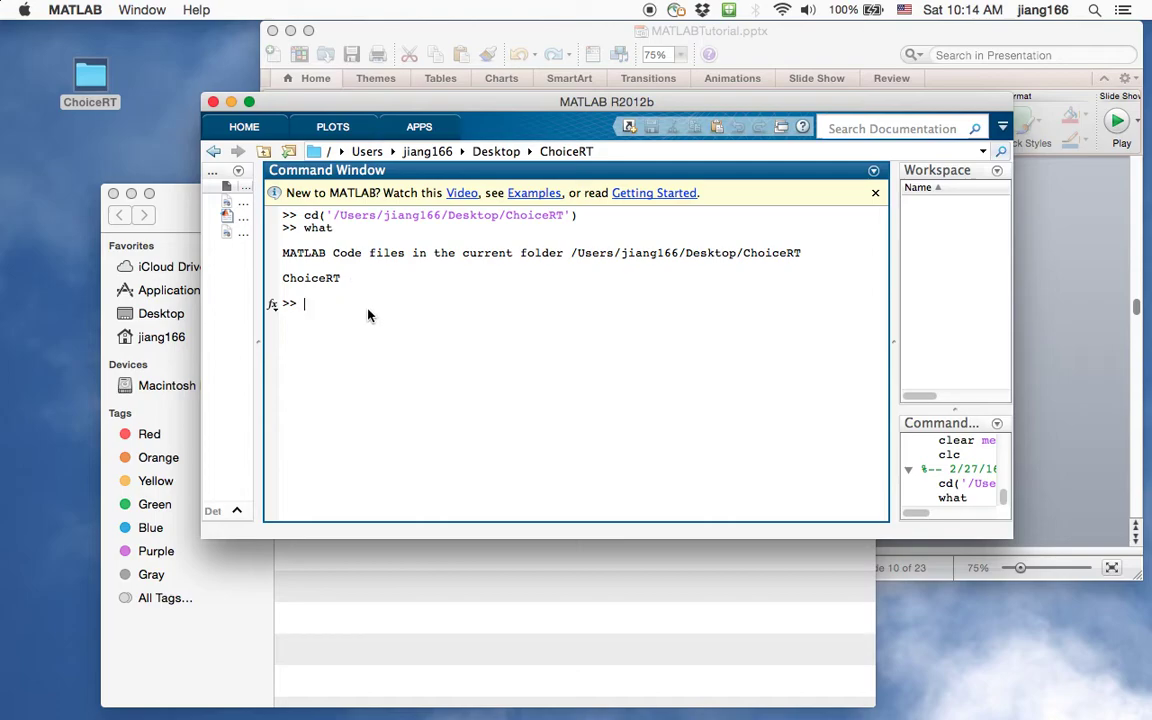
text(pwd)
key(Return)
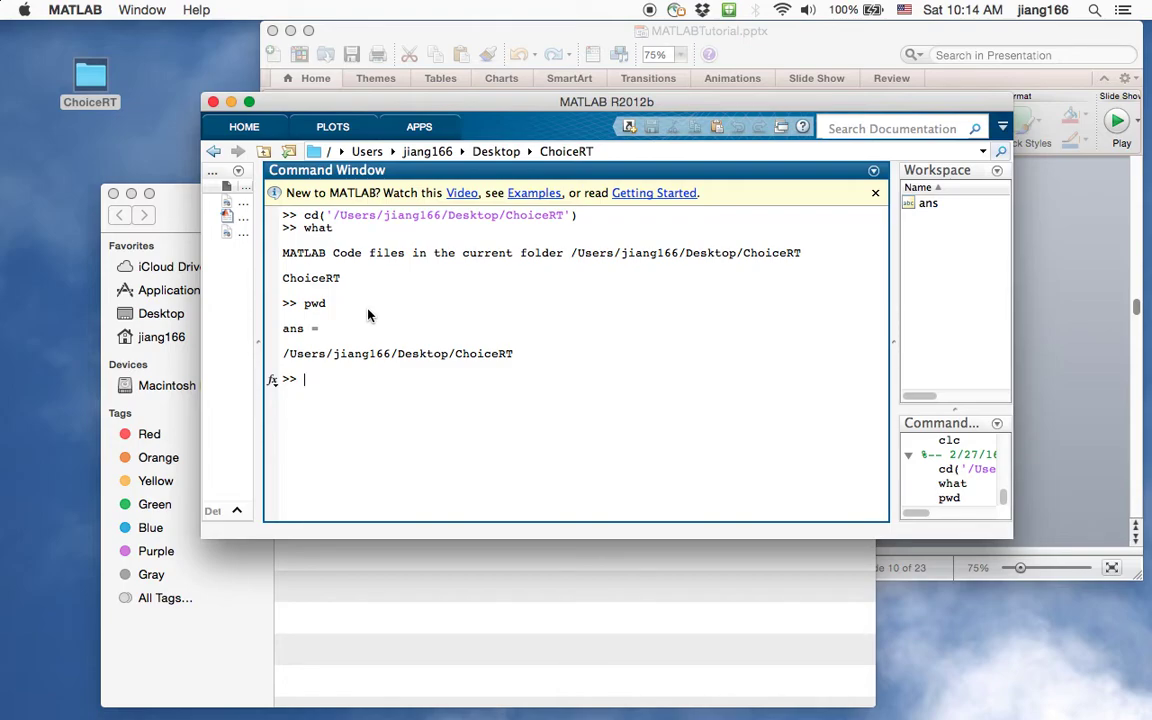
text(ChoiceRT)
double_click(330, 279)
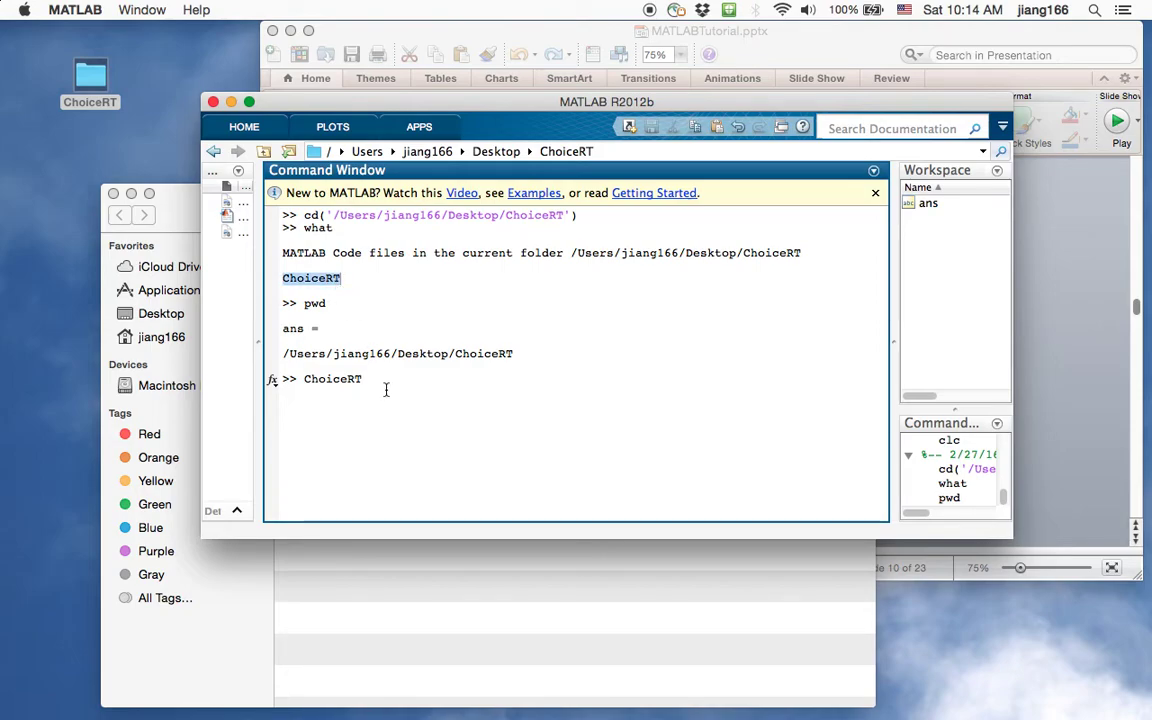
Launch ChoiceRT and change Num of Blocks from 8 to 2 in the participant details
key(Return)
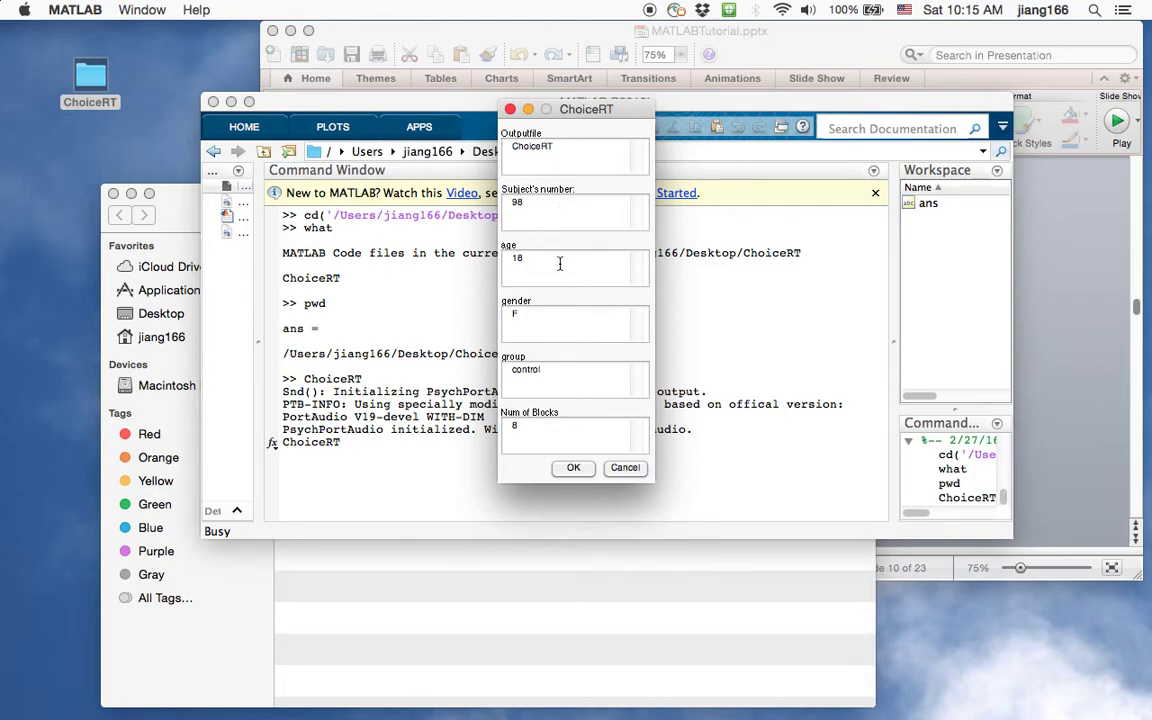
click(551, 372)
key(BackSpace)
text(2)
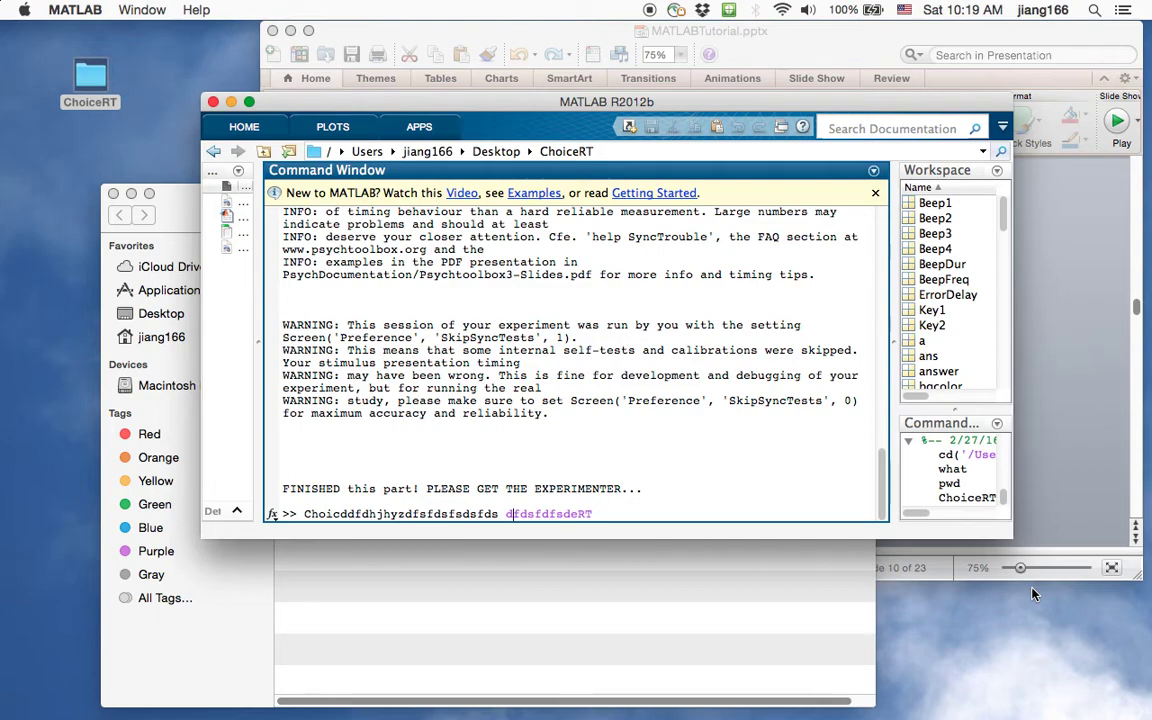
Open ChoiceRTF98control18.xls from the ChoiceRT Finder window so it loads in Excel
click(760, 562)
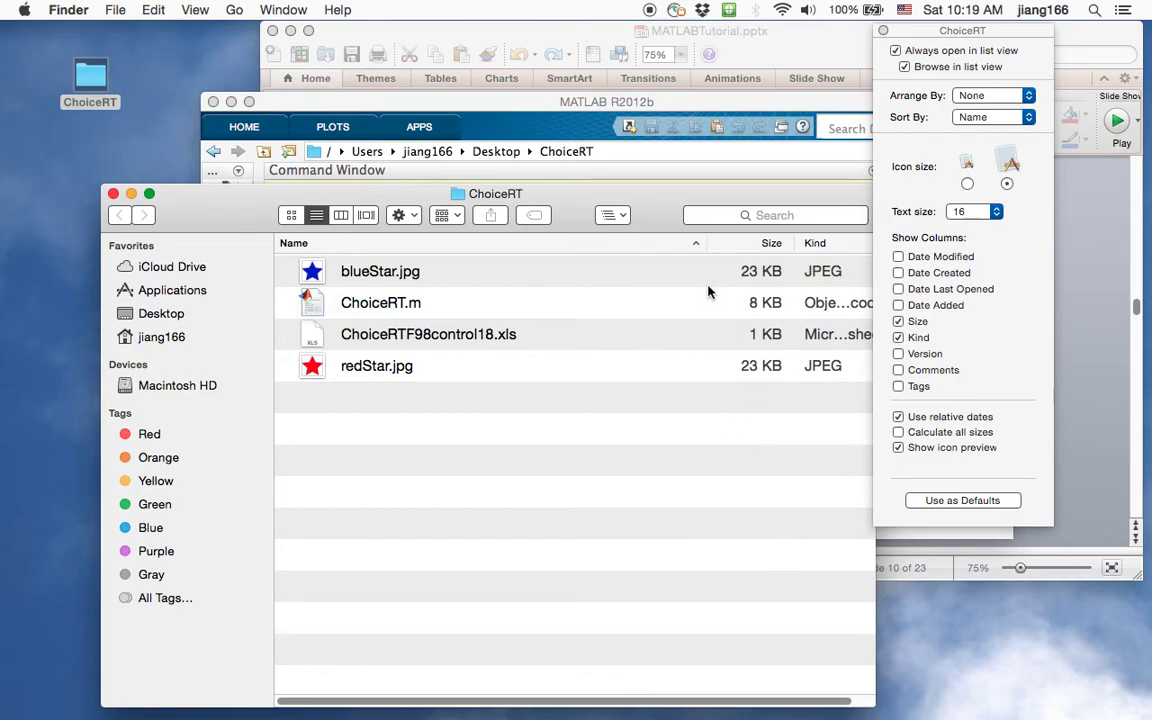
click(682, 302)
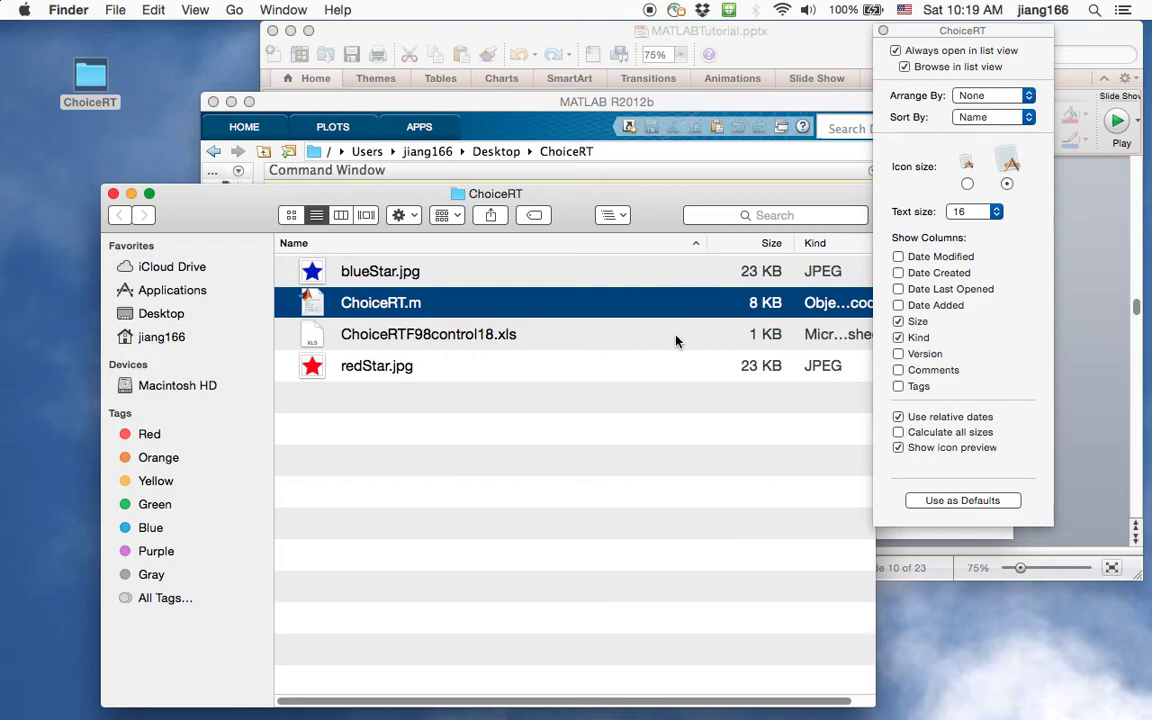
click(676, 341)
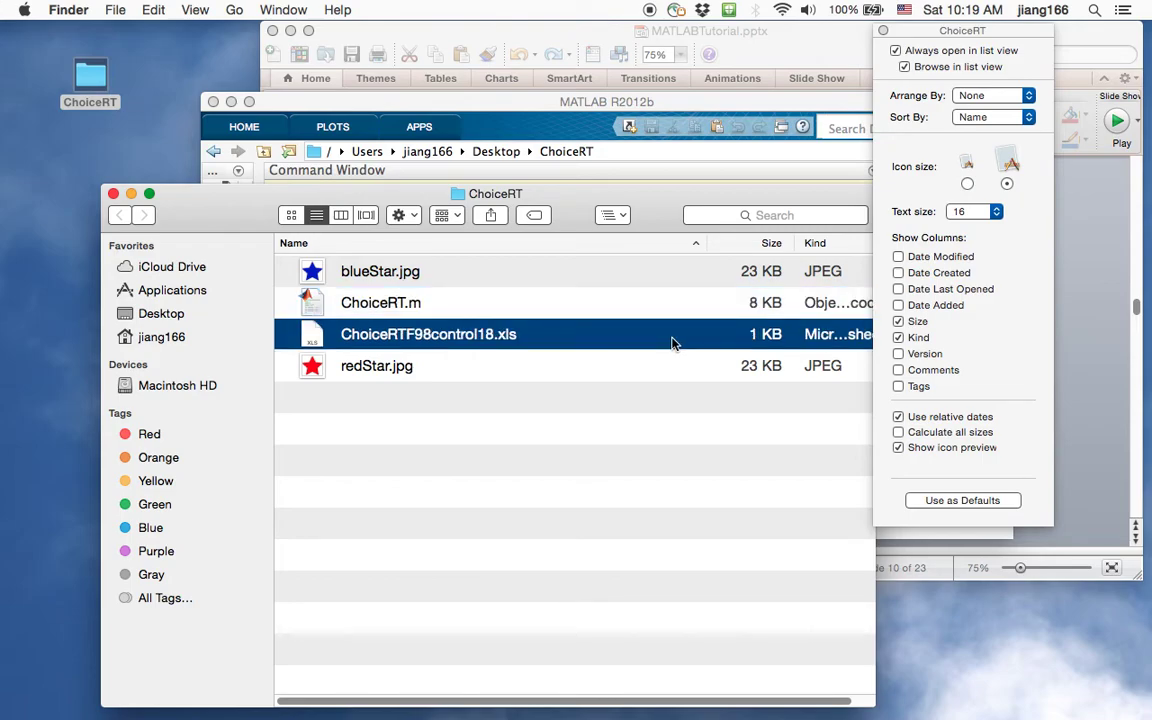
double_click(485, 340)
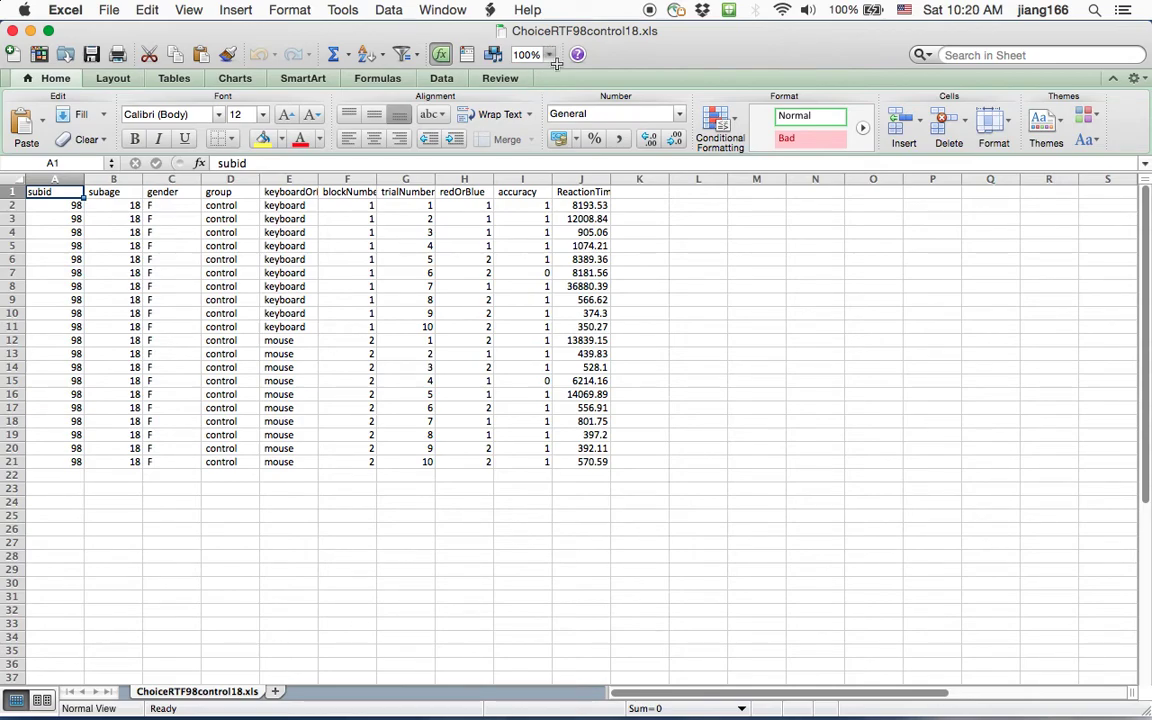
key(super+a)
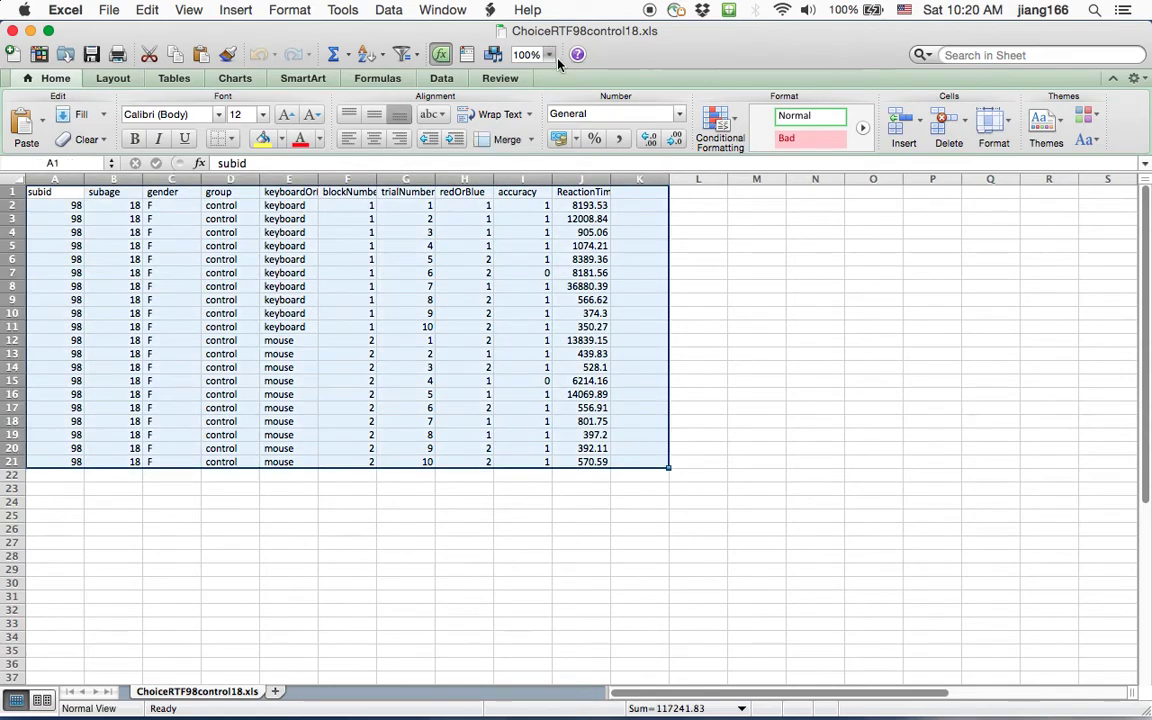
click(548, 55)
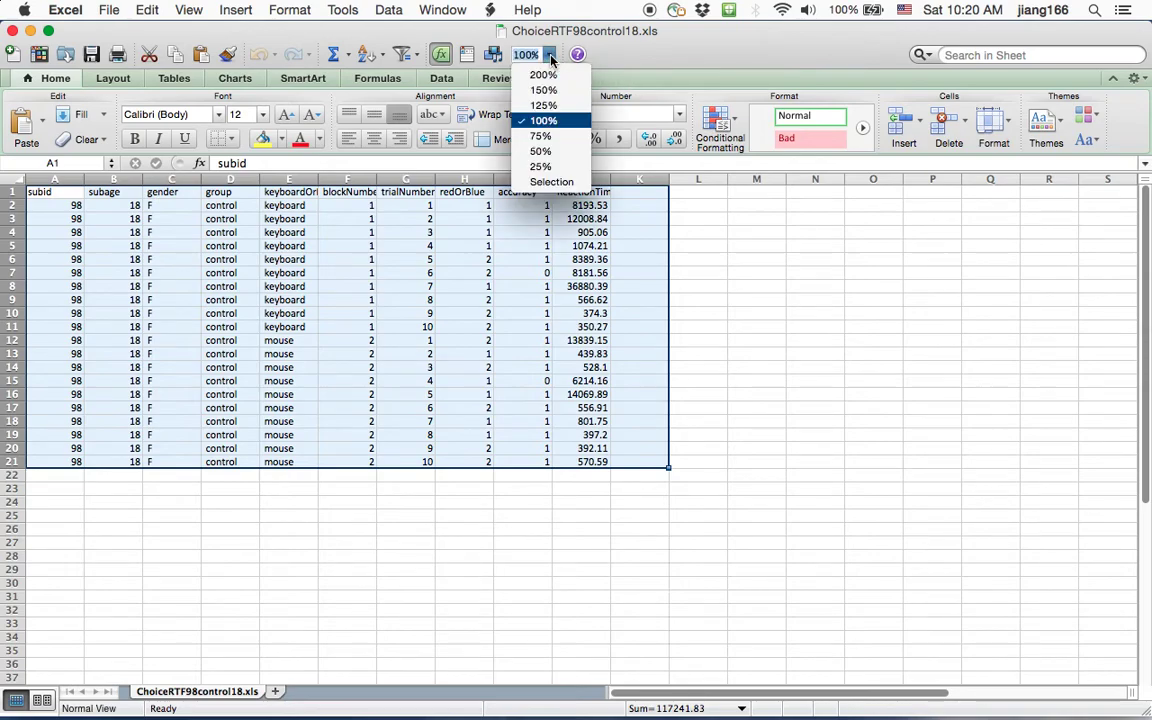
click(546, 90)
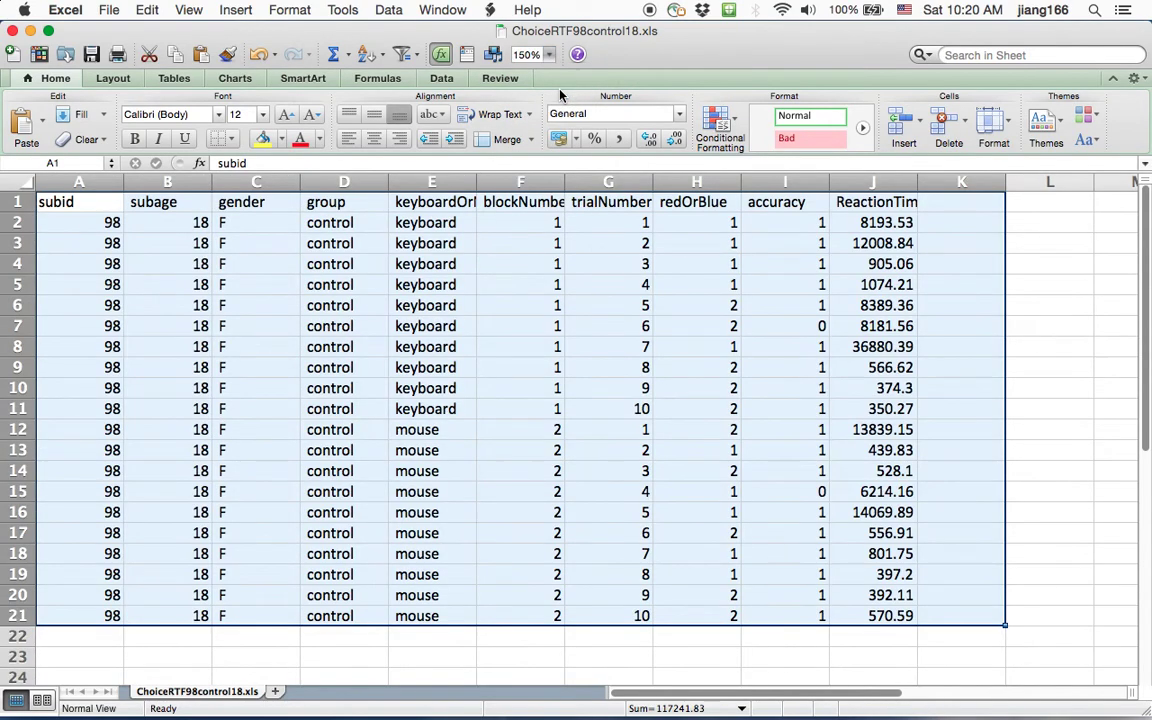
click(365, 264)
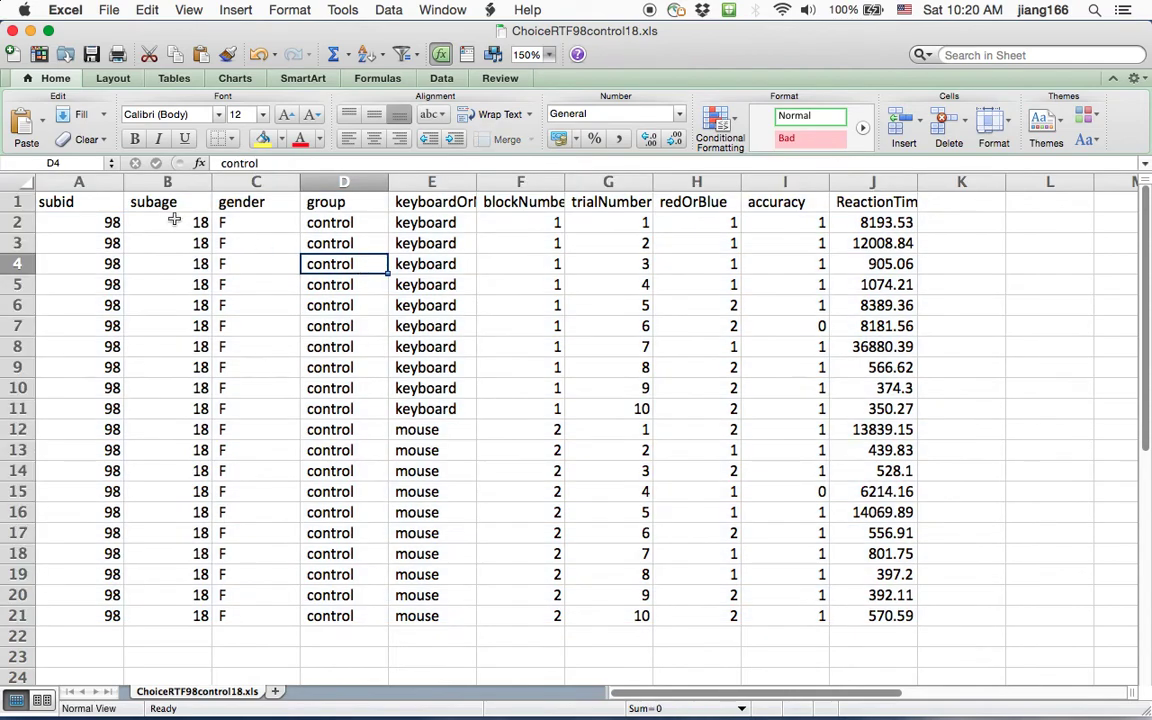
click(24, 201)
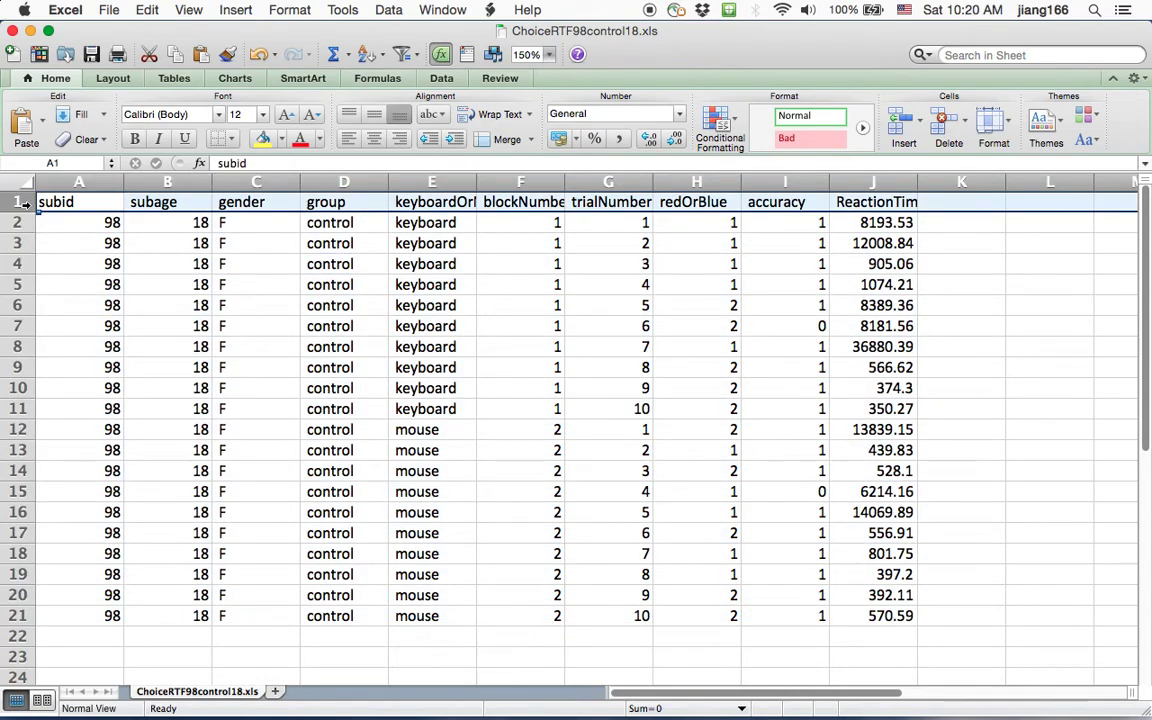
click(103, 203)
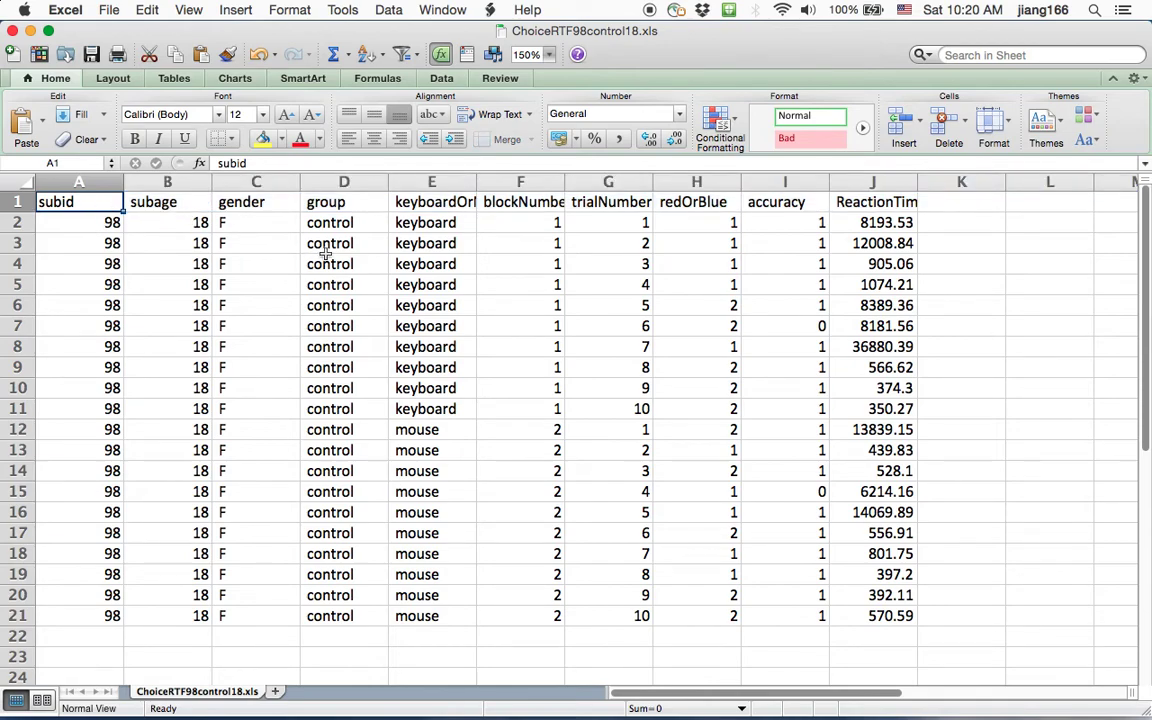
drag(407, 180, 865, 280)
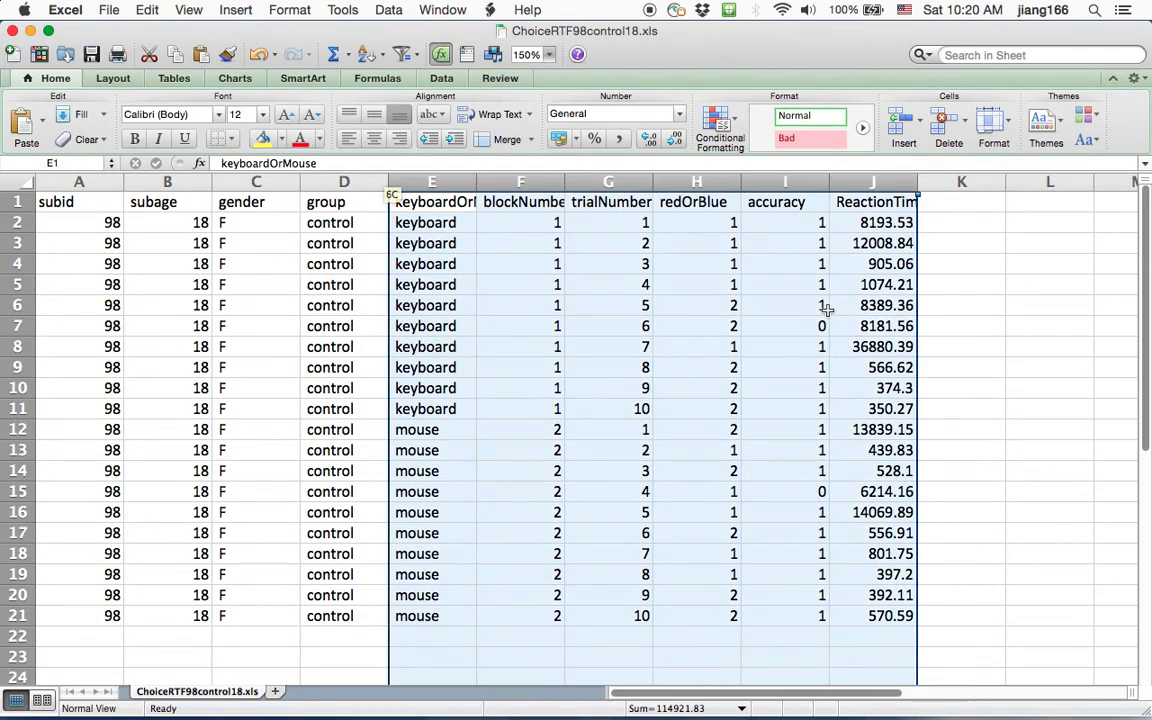
click(451, 256)
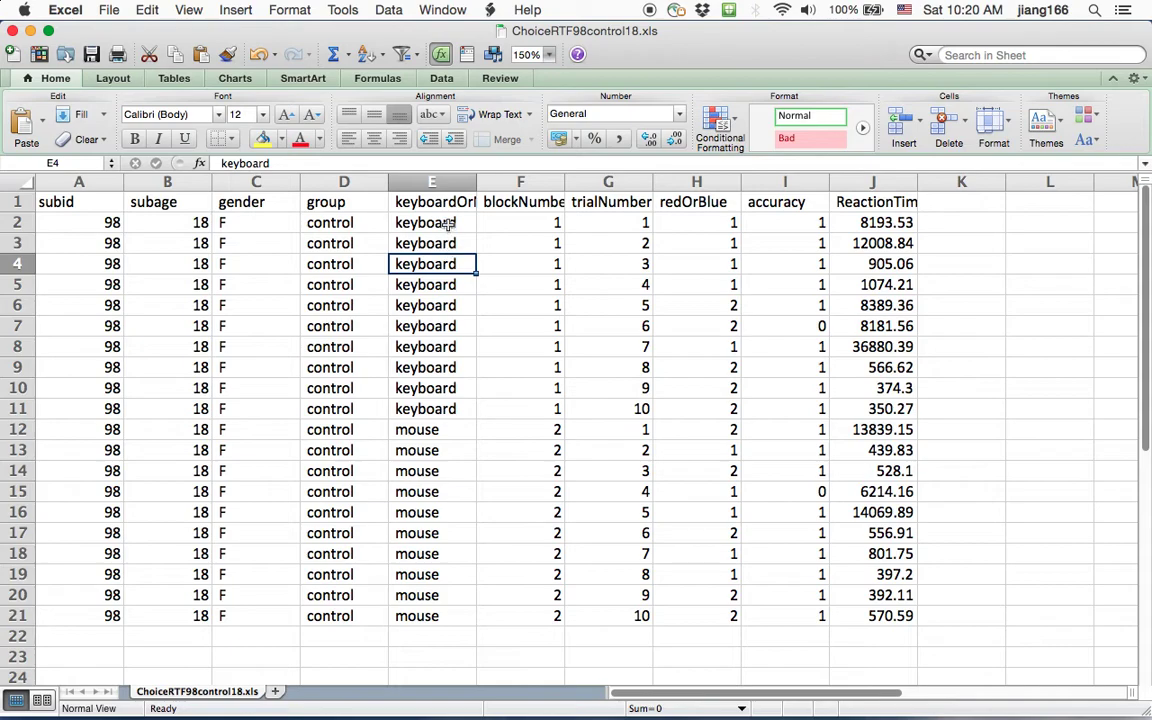
drag(448, 224, 428, 405)
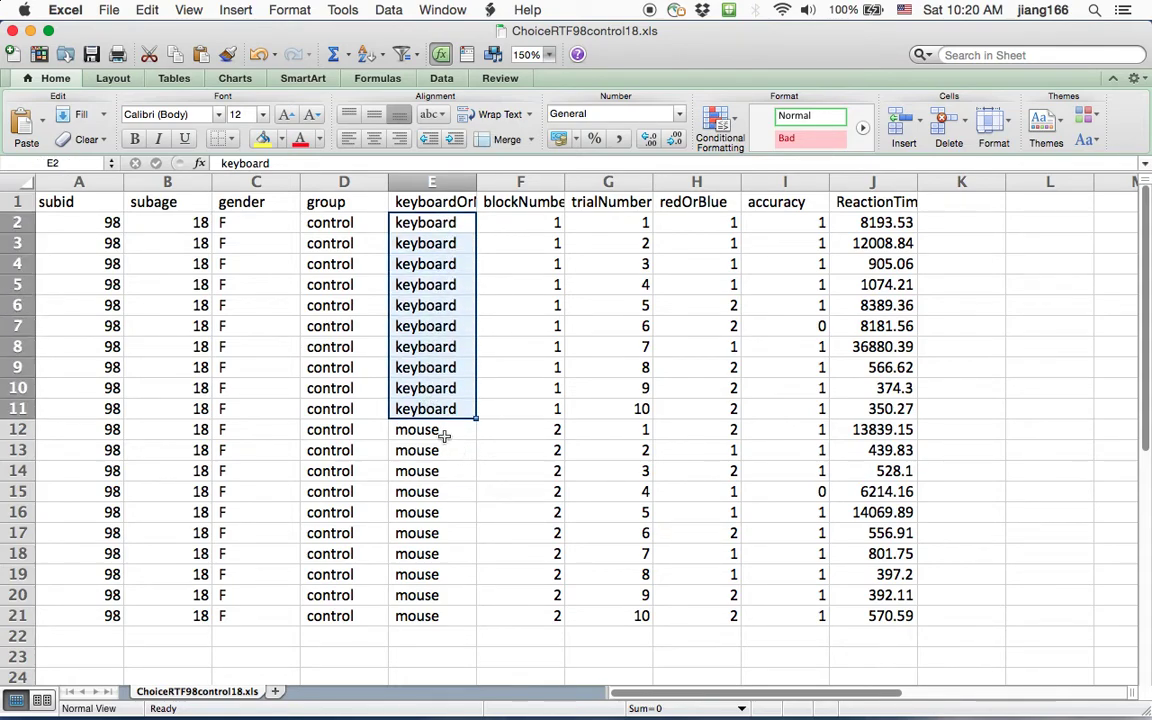
drag(520, 222, 519, 404)
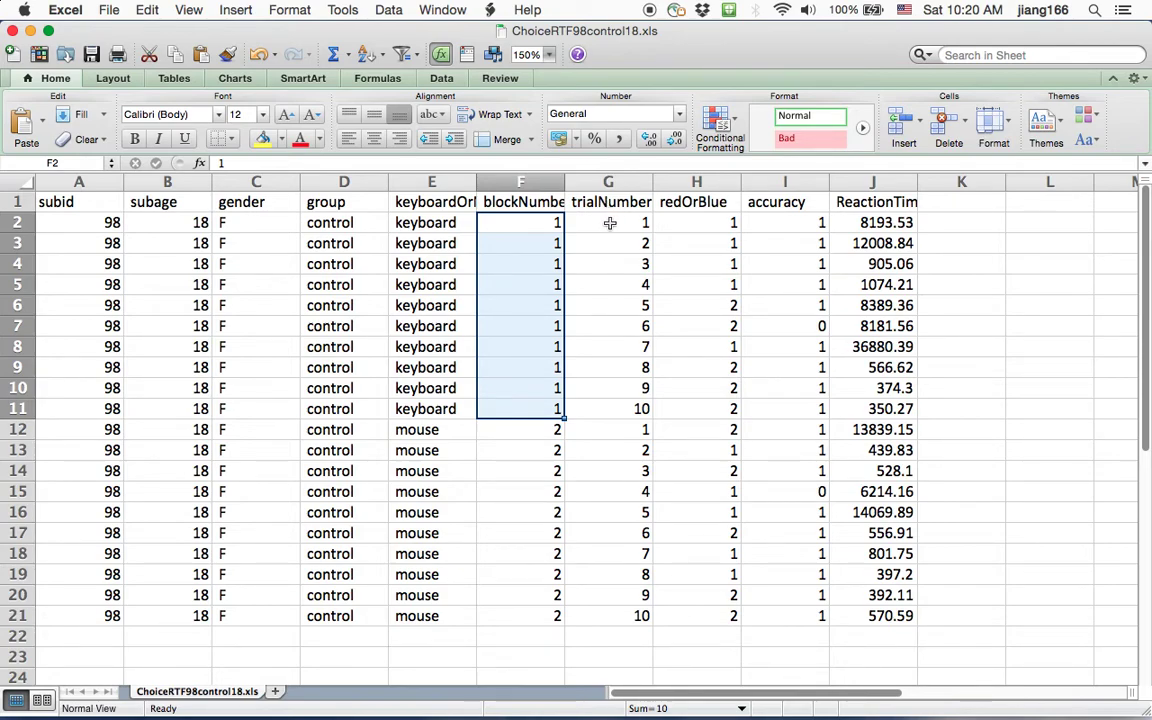
drag(609, 223, 599, 408)
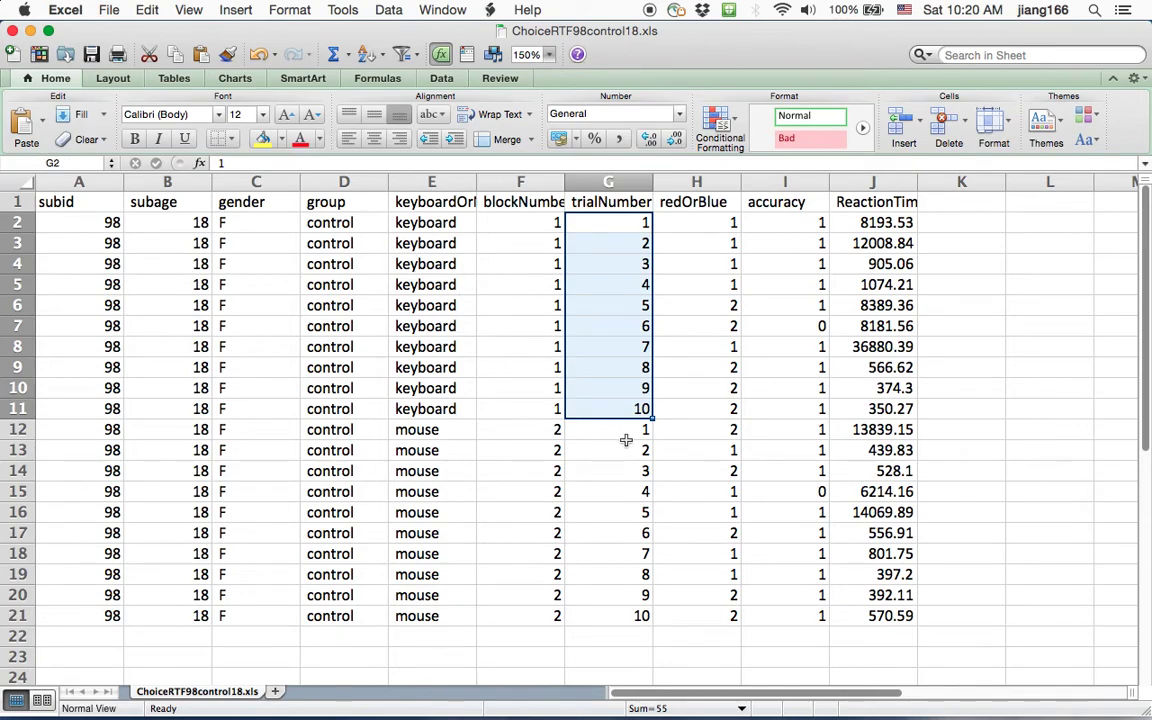
click(622, 430)
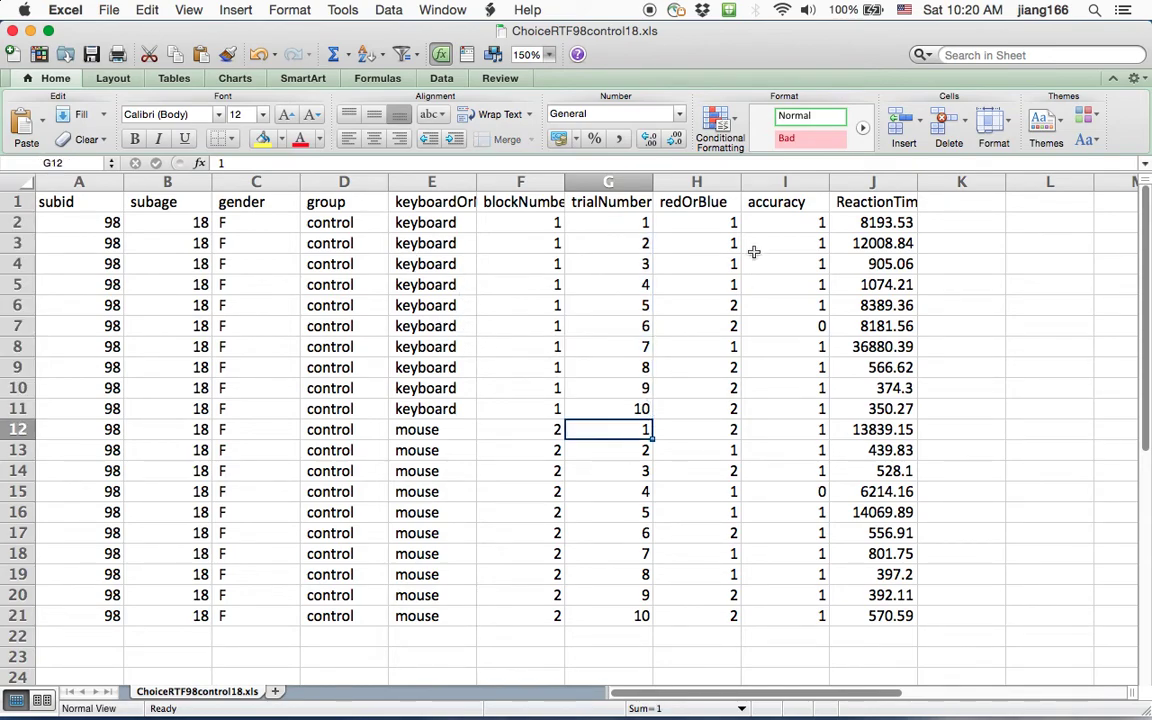
click(697, 182)
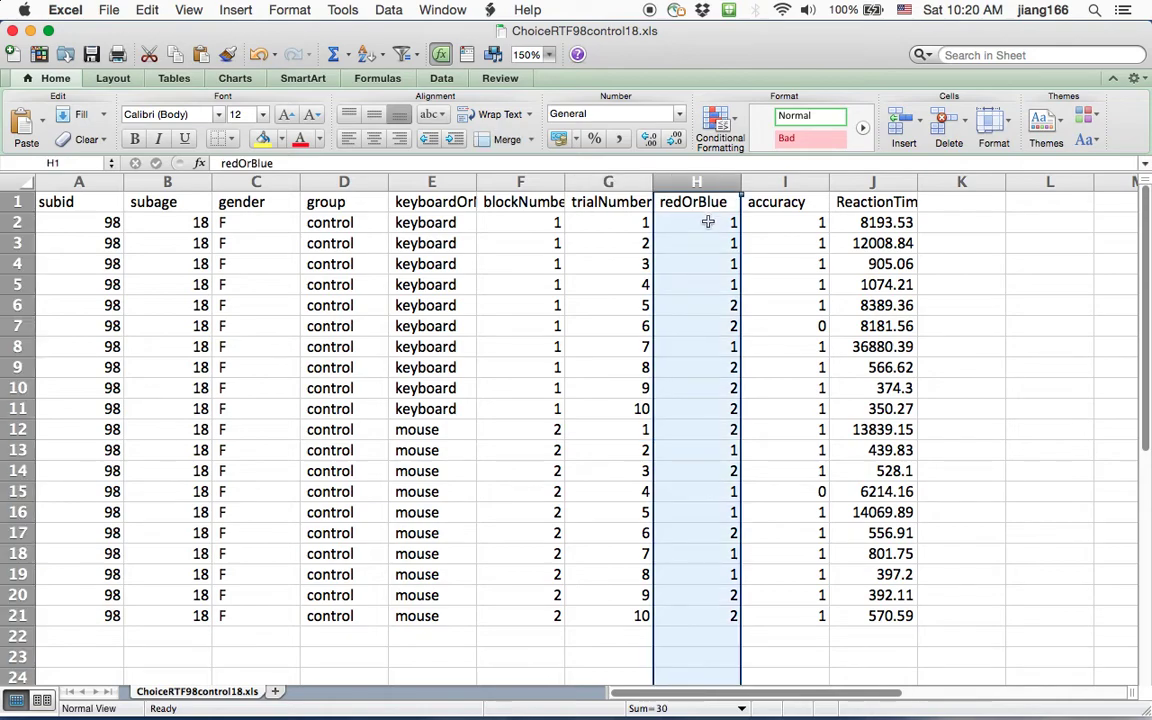
click(707, 222)
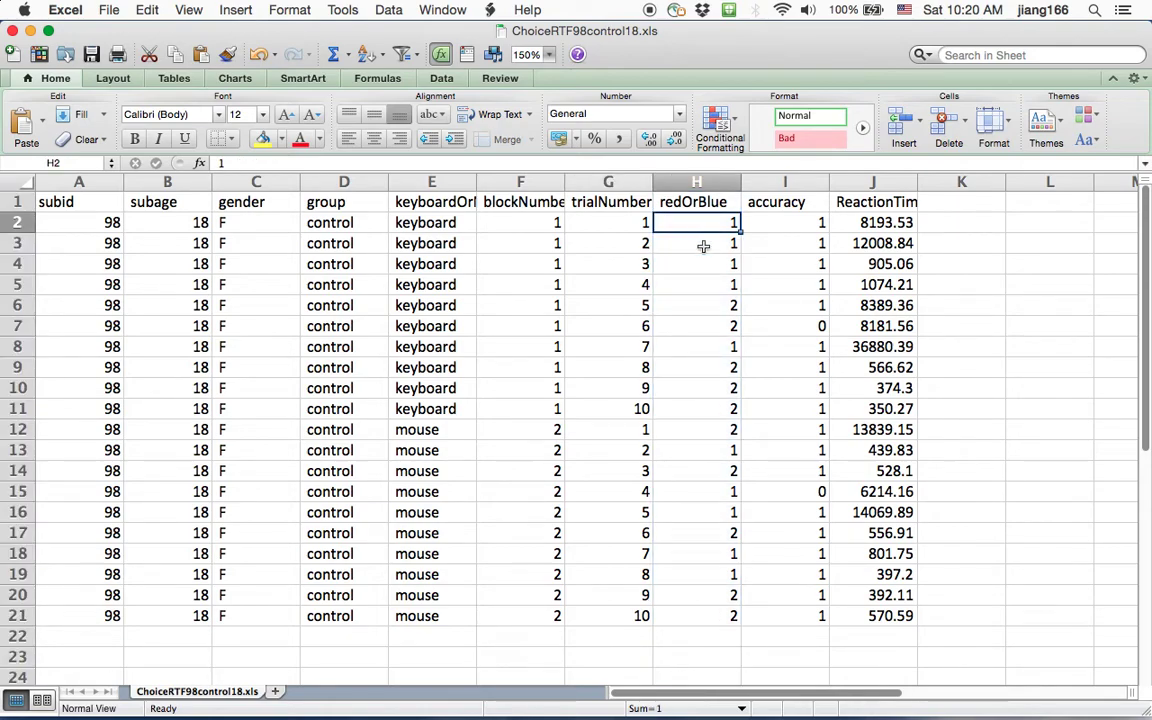
click(786, 182)
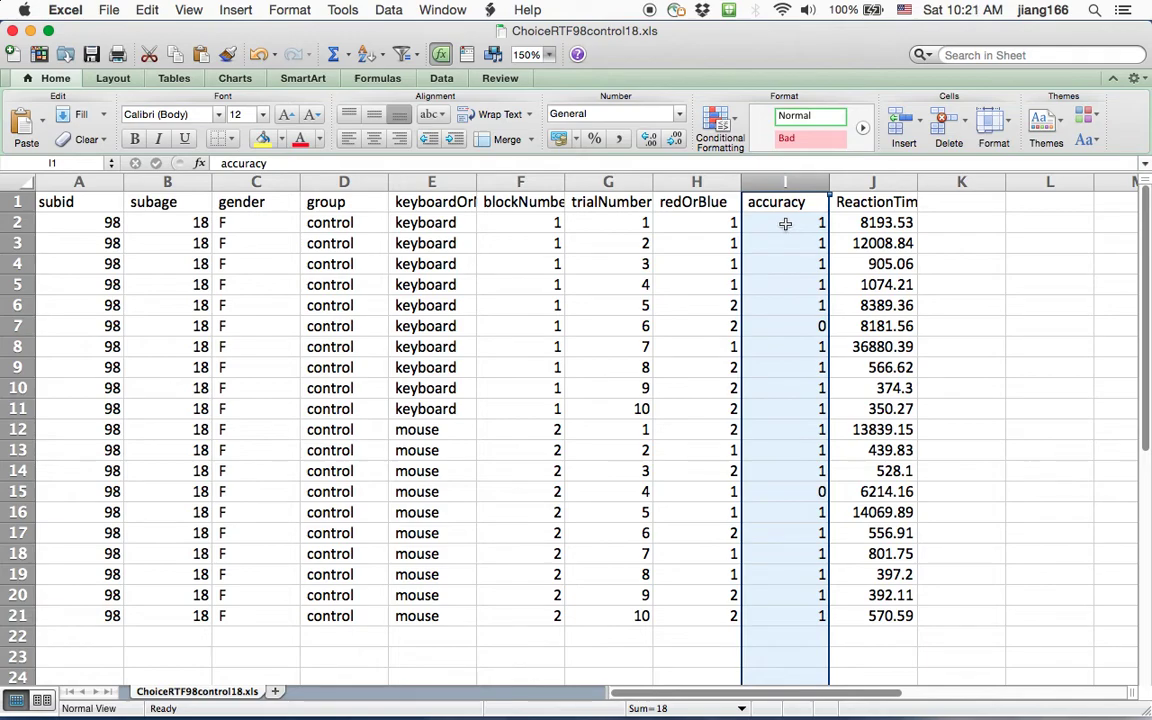
click(790, 284)
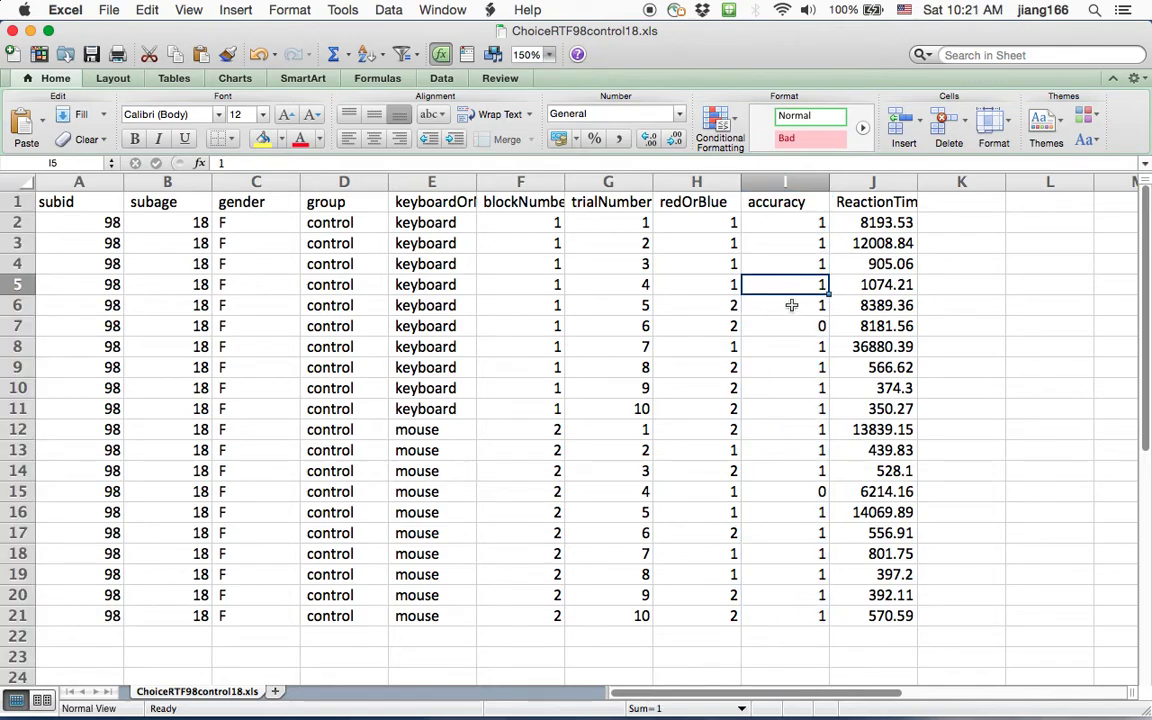
click(786, 326)
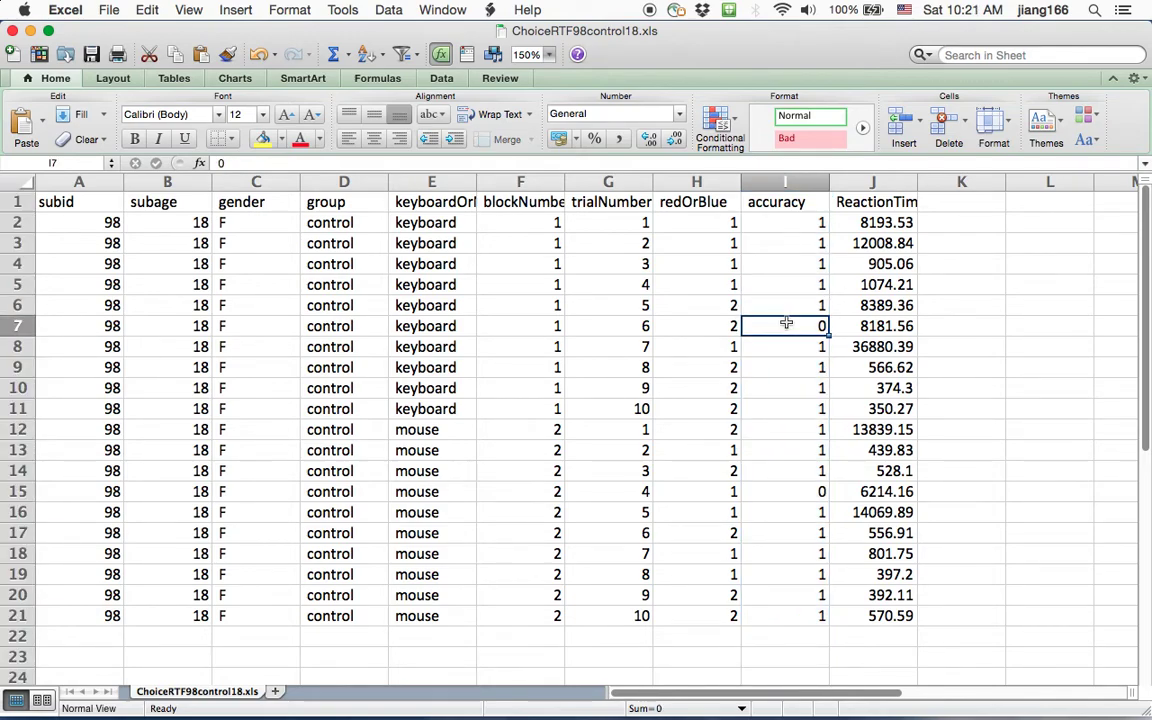
click(785, 491)
click(890, 187)
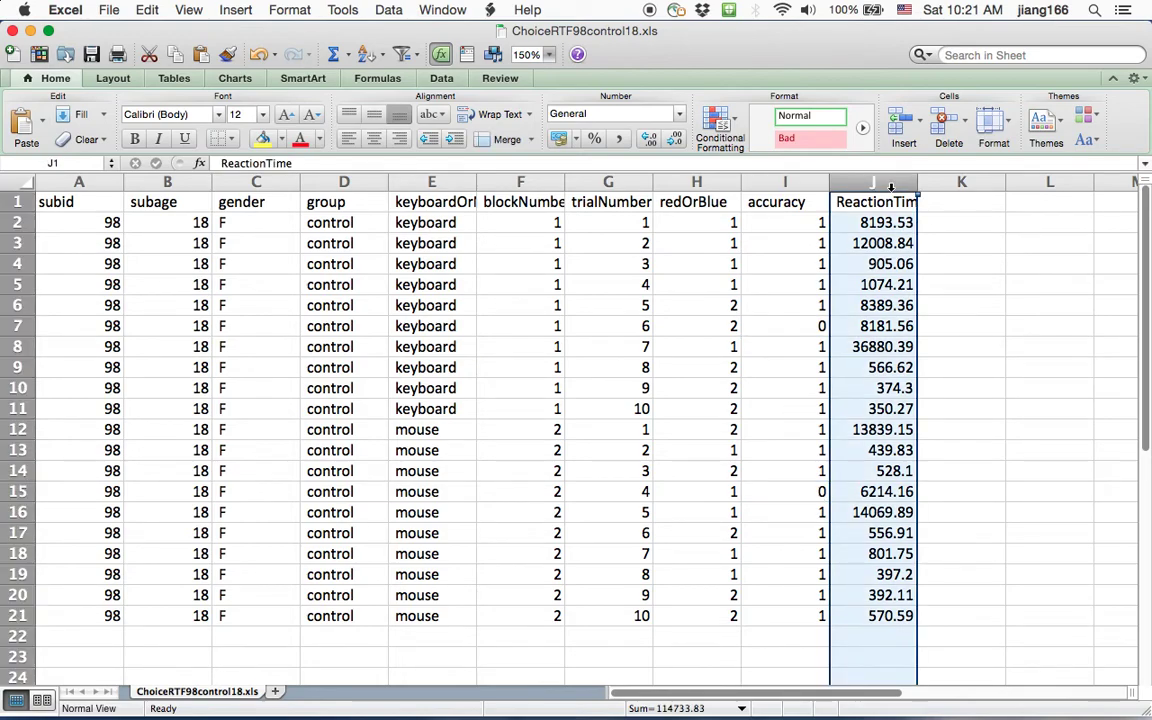
click(897, 222)
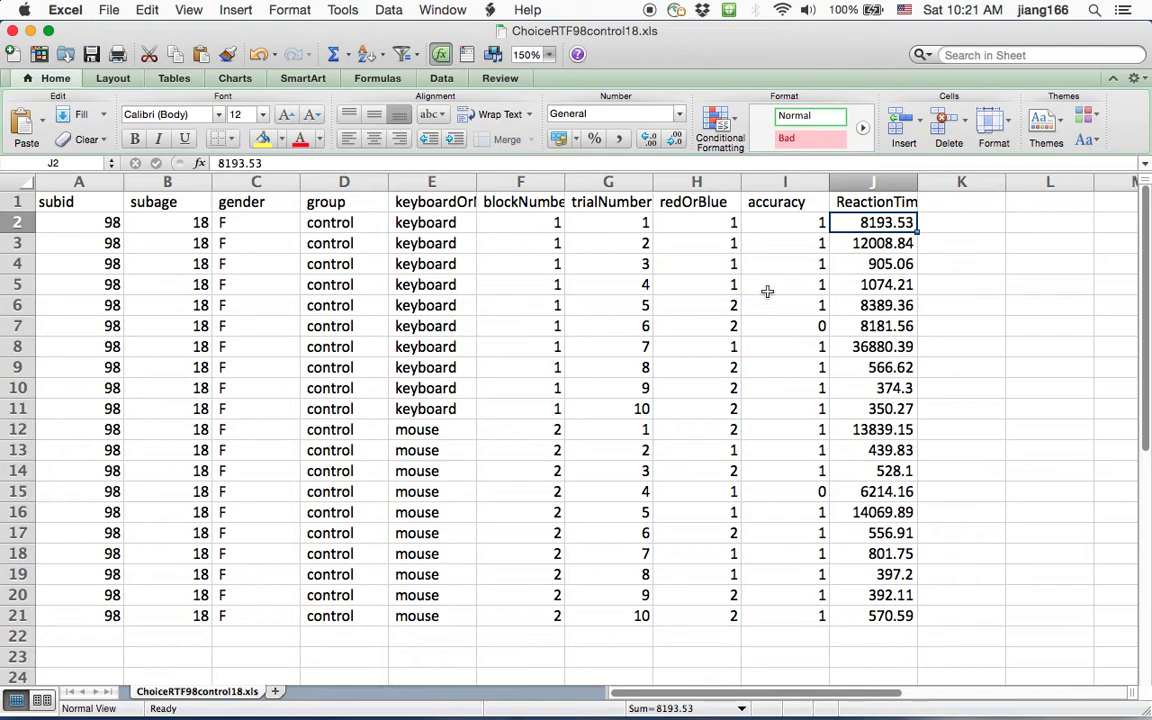
click(767, 291)
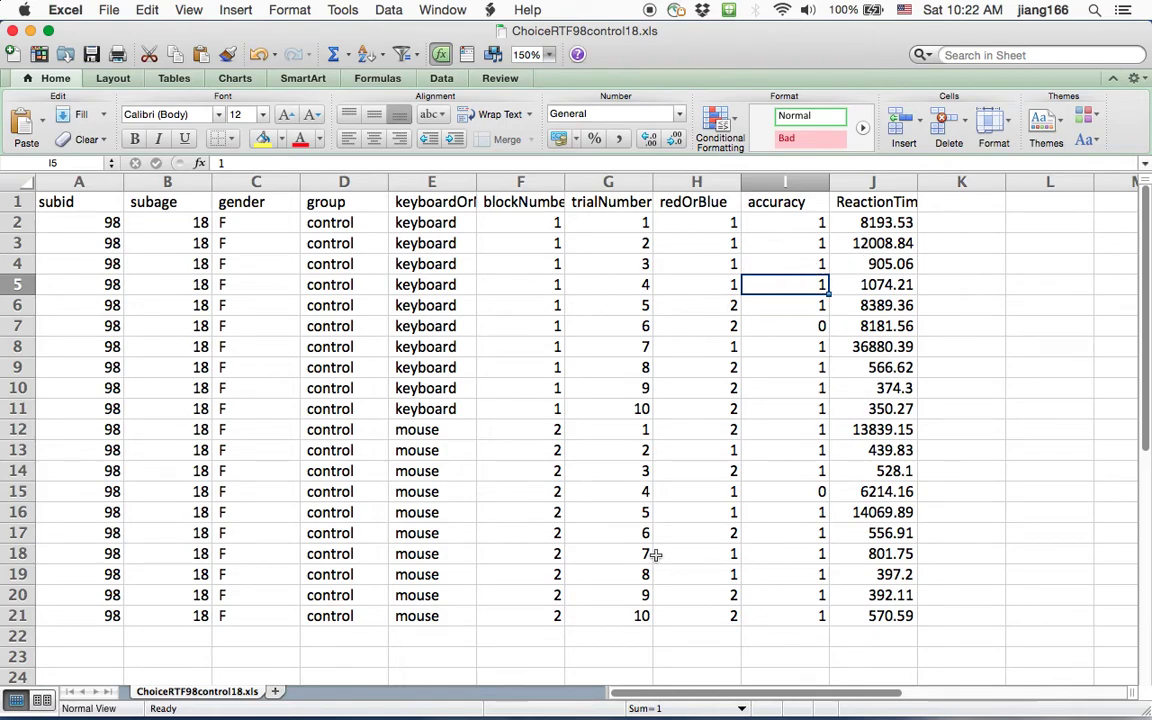
Return to PowerPoint and select slide 11, the 'Choice RT task' steps
click(441, 712)
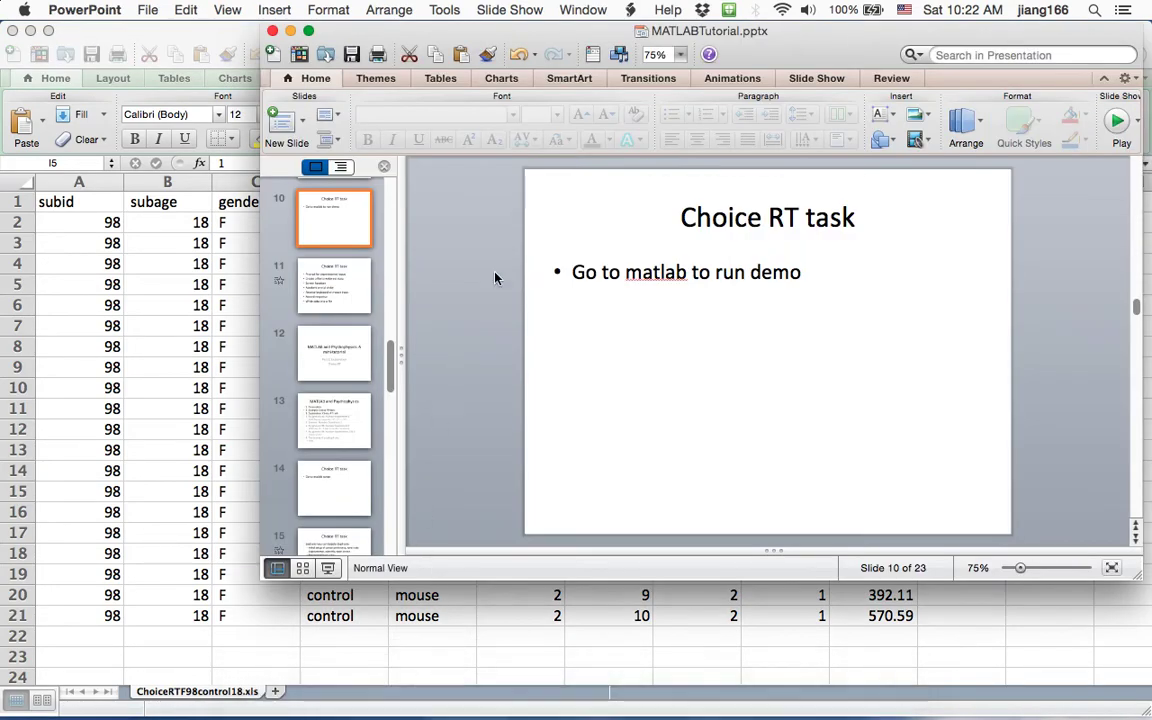
click(340, 298)
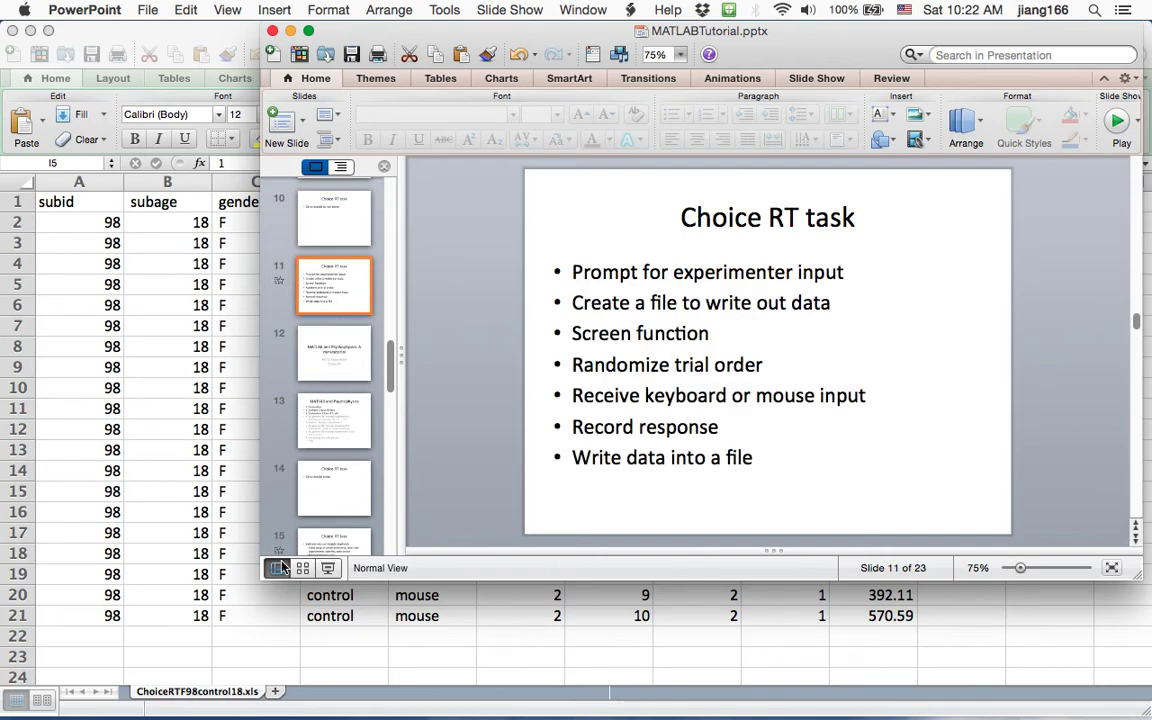